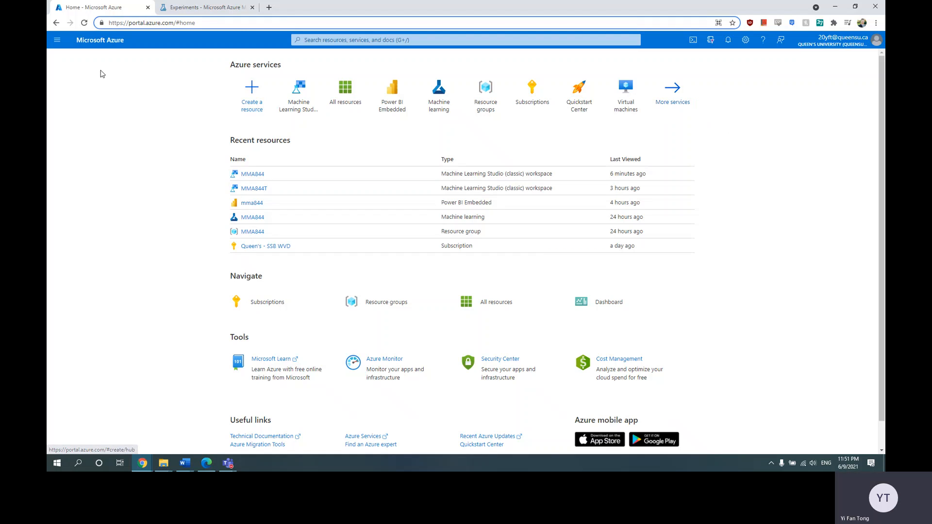
Step: Open the list of Machine Learning Studio (classic) workspaces from the full set of Azure services
click(682, 105)
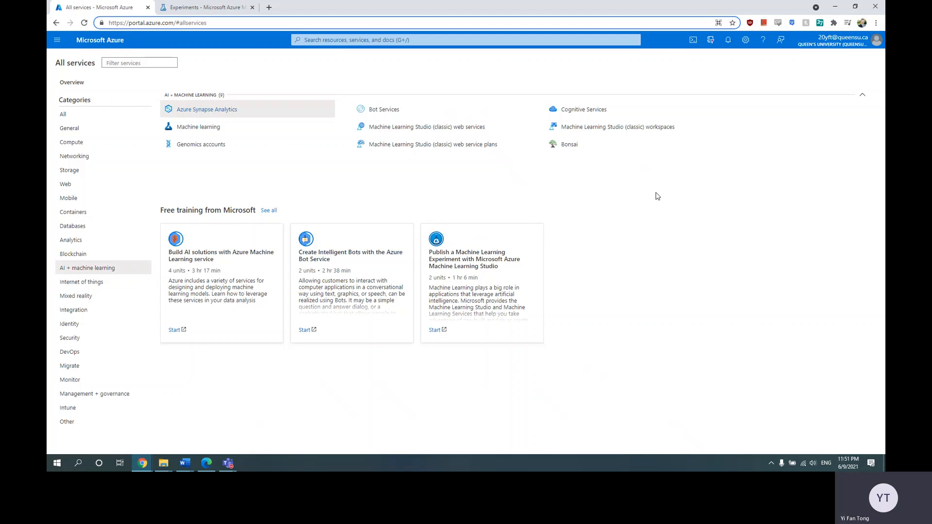
click(638, 127)
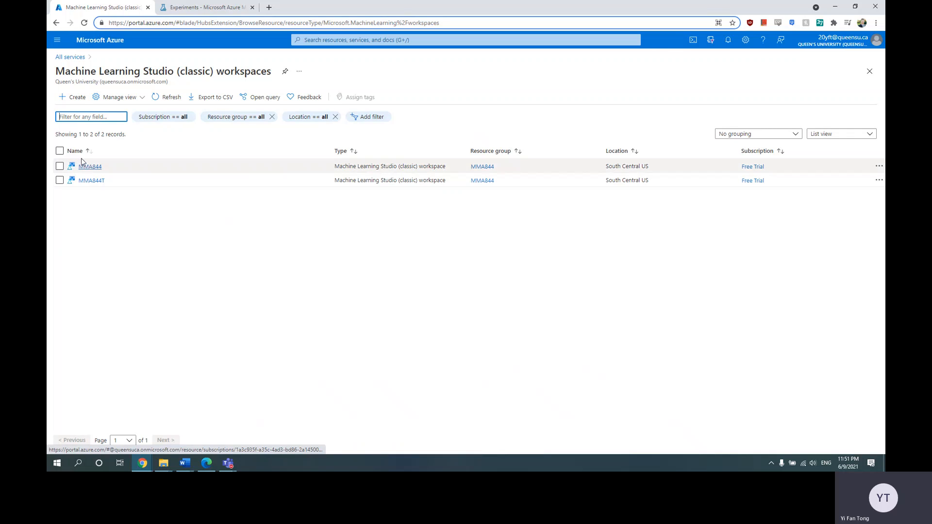
Step: Review the creation form for a new Machine Learning Studio (classic) workspace and return to the workspace list without creating one
click(71, 98)
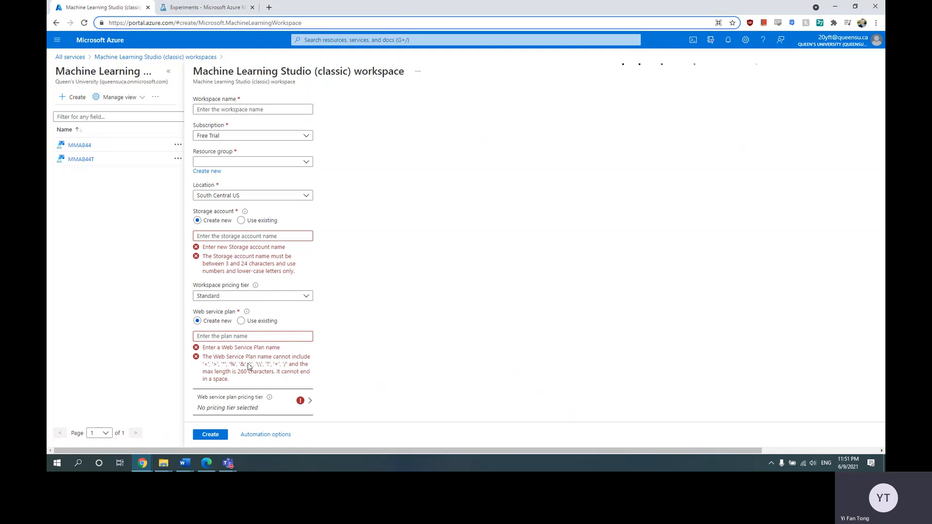
click(246, 110)
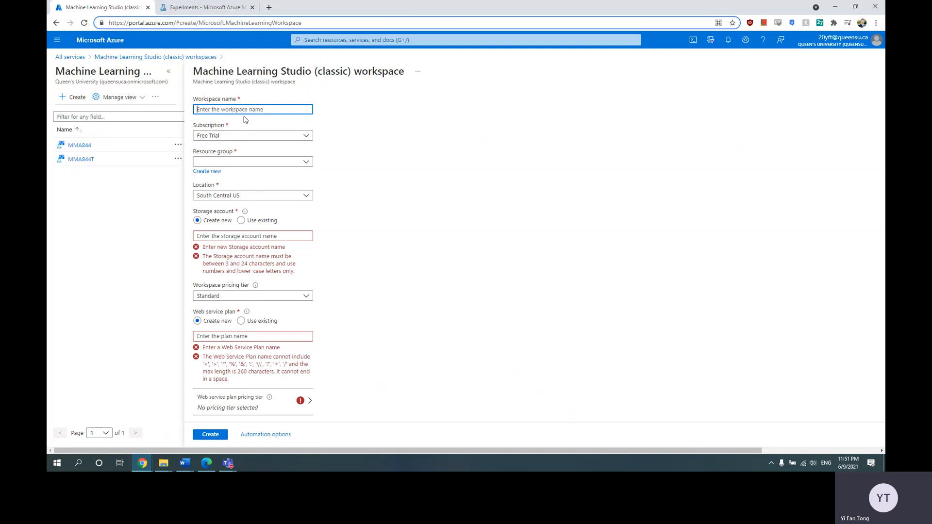
click(56, 23)
click(502, 72)
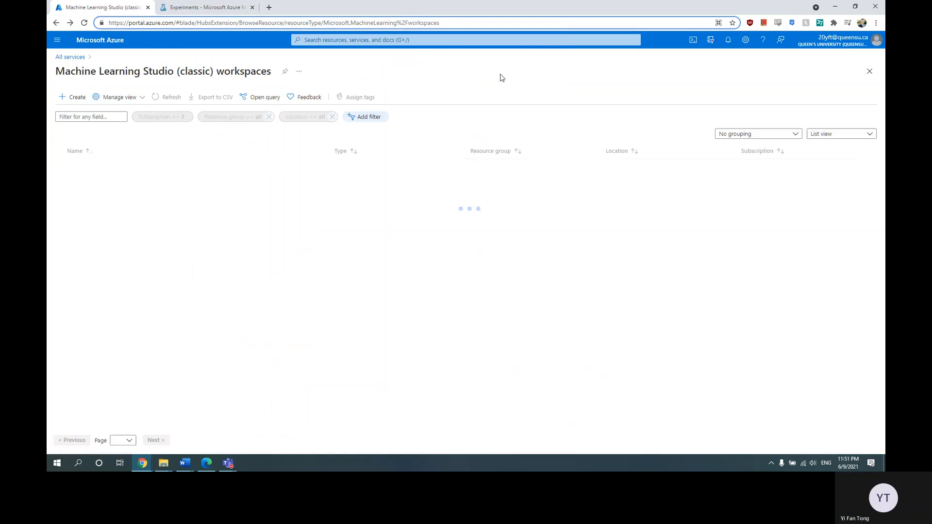
Step: Open the MMA844 workspace and launch Machine Learning Studio (classic) from it, closing the old Experiments browser tab
click(86, 167)
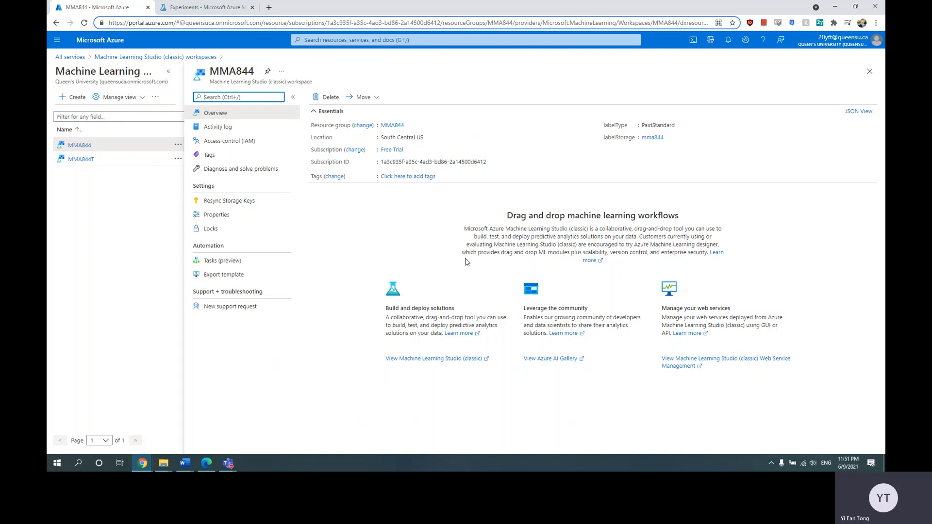
click(448, 359)
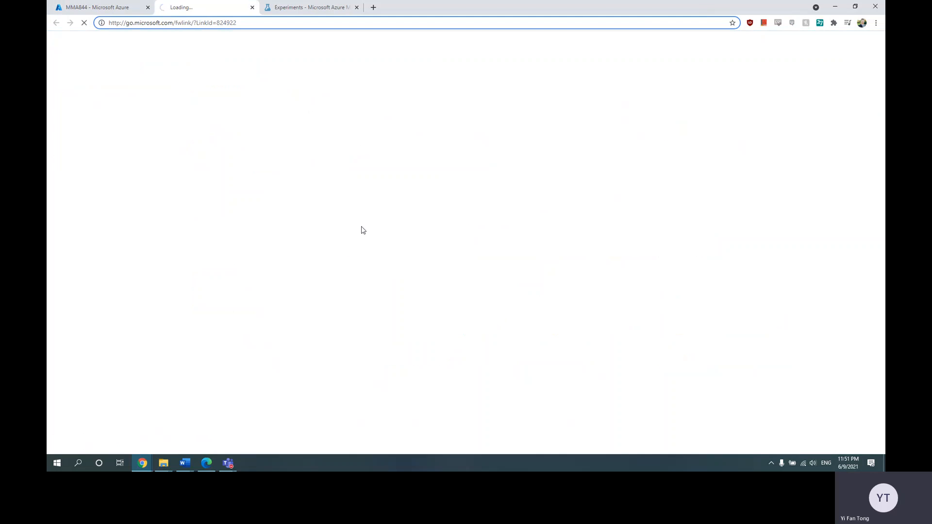
click(356, 8)
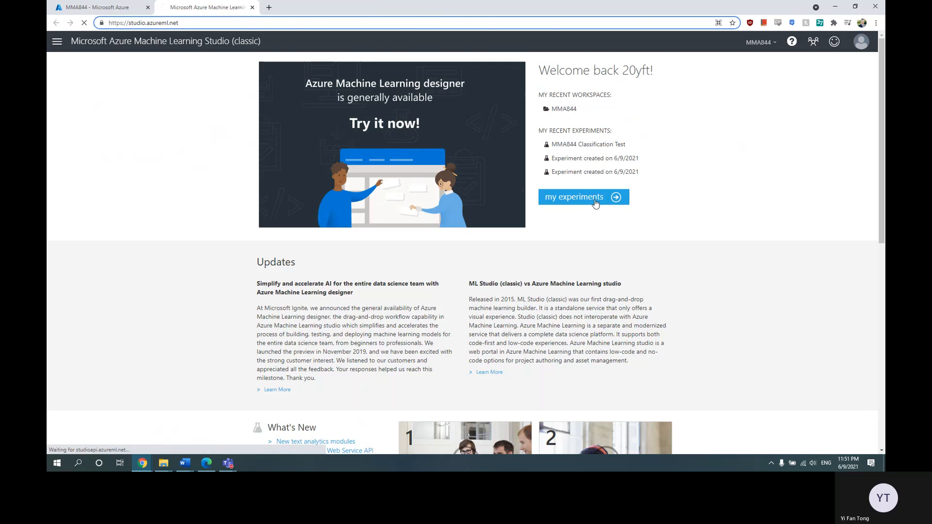
Step: Show the list of own experiments in the studio, declining the Azure ML tour
click(588, 197)
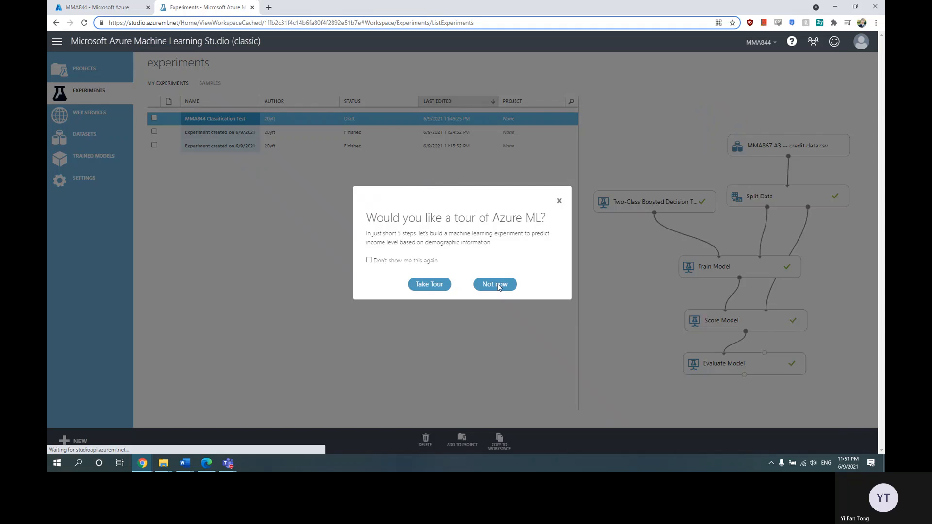
click(494, 284)
click(862, 112)
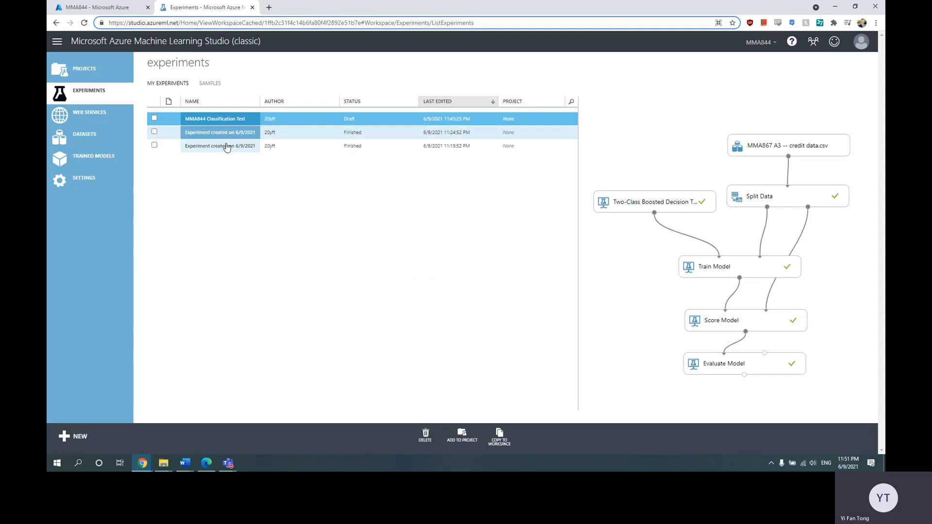
Step: Review the workspace's datasets and the form for uploading a new dataset from a local file, closing it without uploading
click(83, 138)
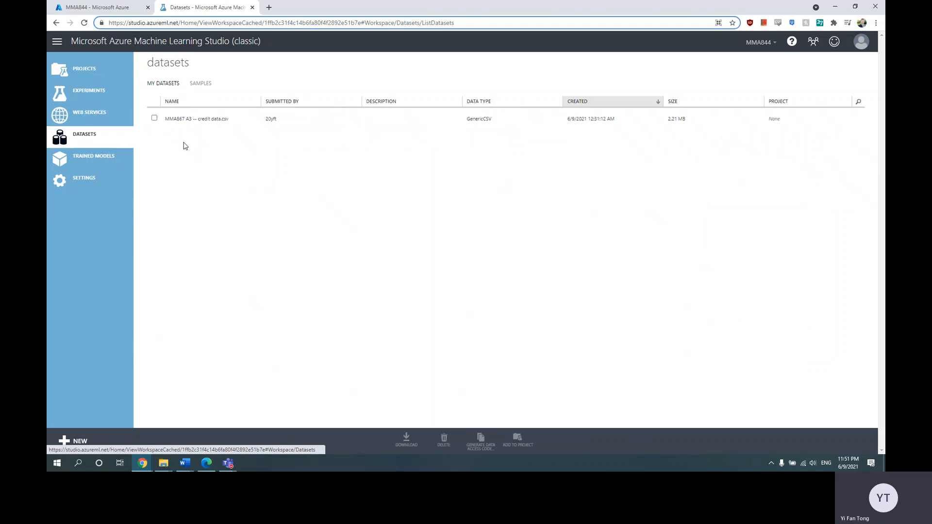
click(80, 443)
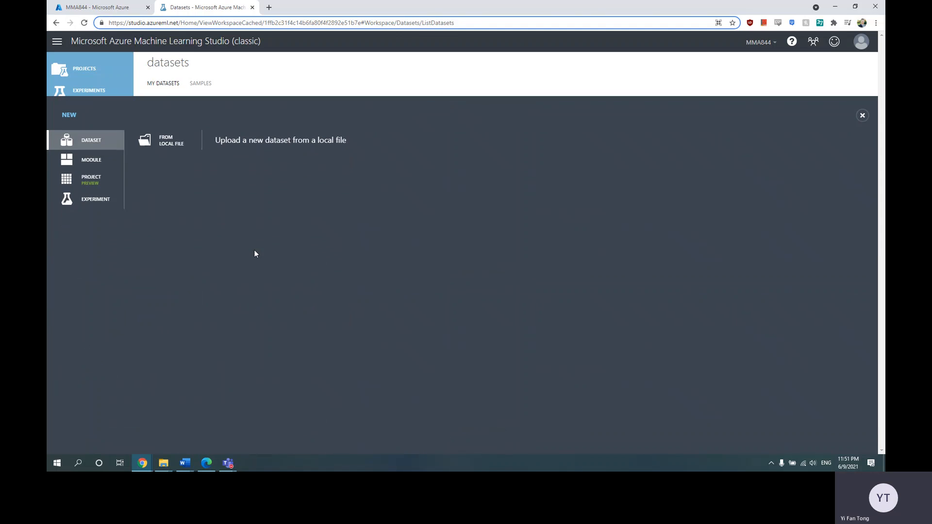
click(156, 141)
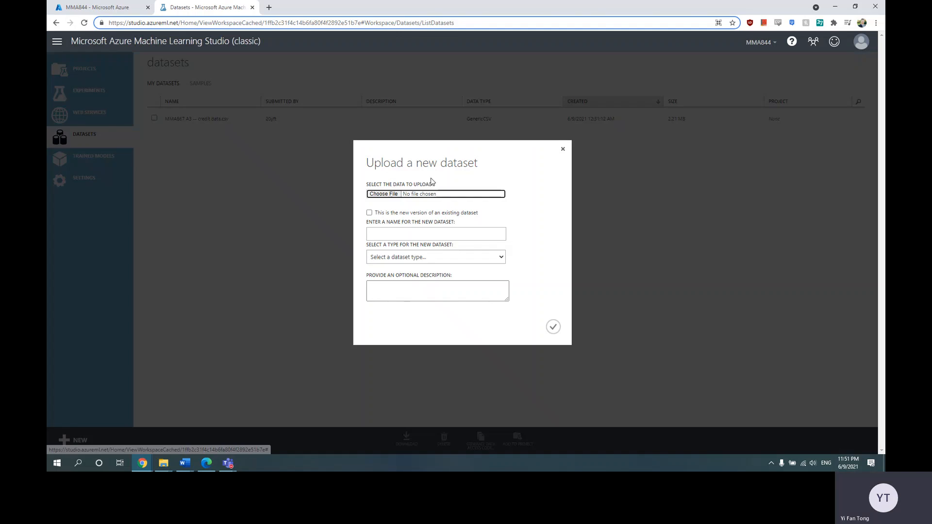
click(562, 150)
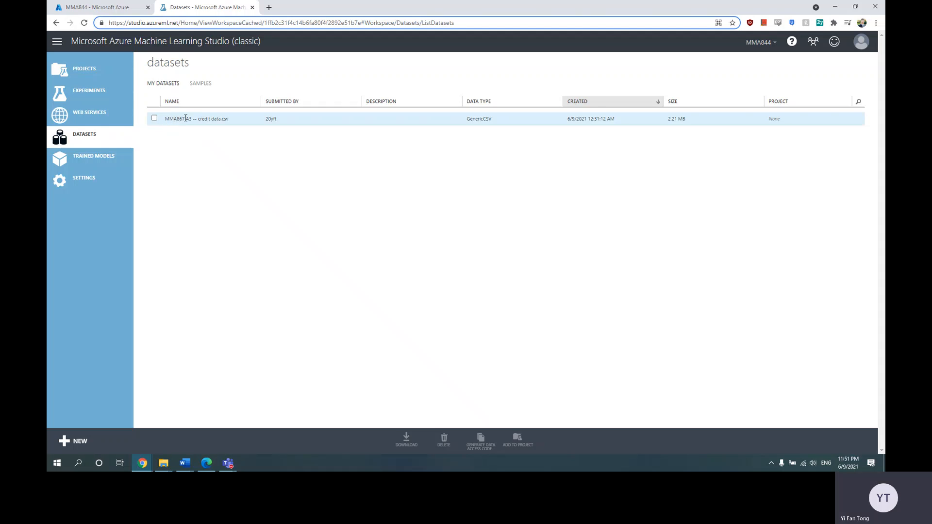
Step: Open the MMA844 Classification Test experiment and expand My Datasets under the saved datasets to locate the credit data file
click(98, 95)
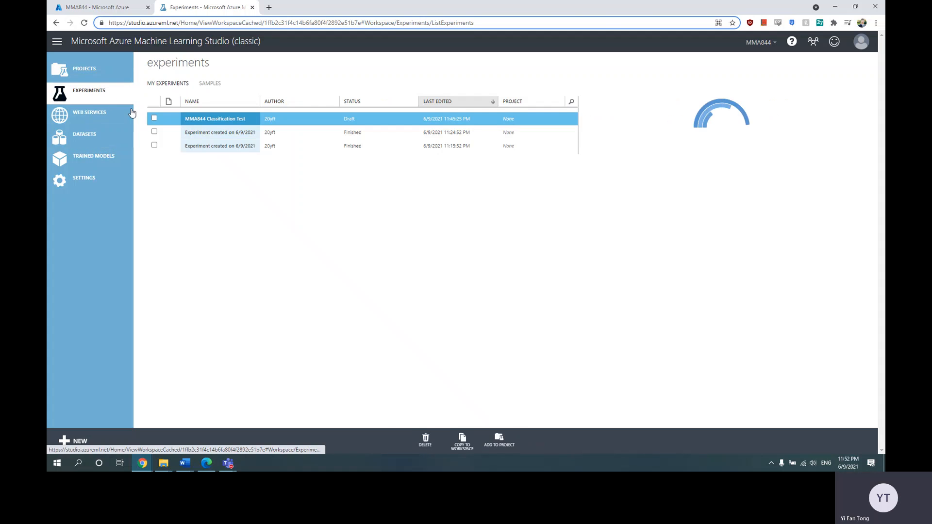
click(230, 122)
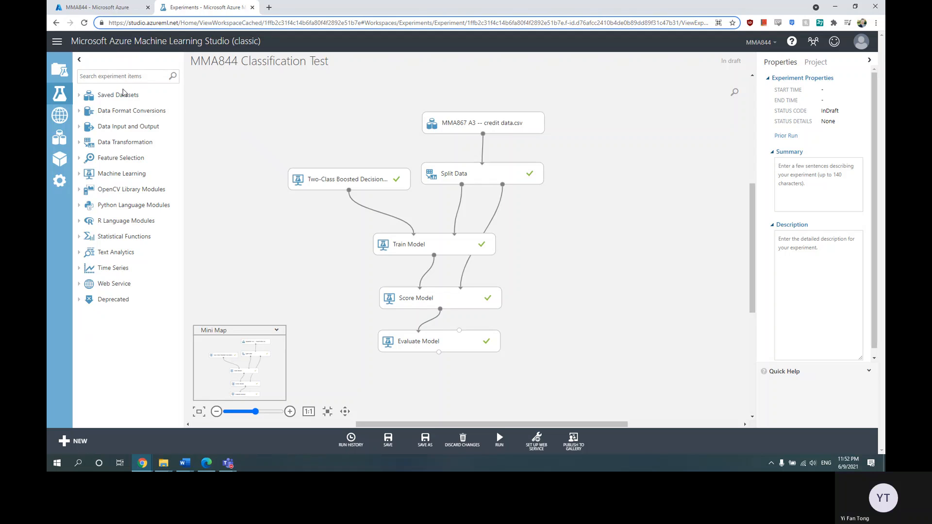
click(102, 96)
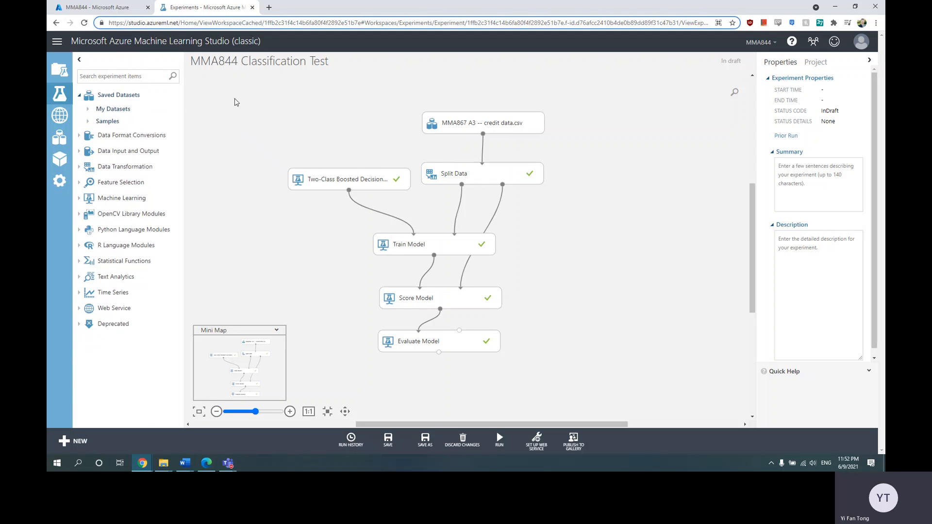
click(113, 109)
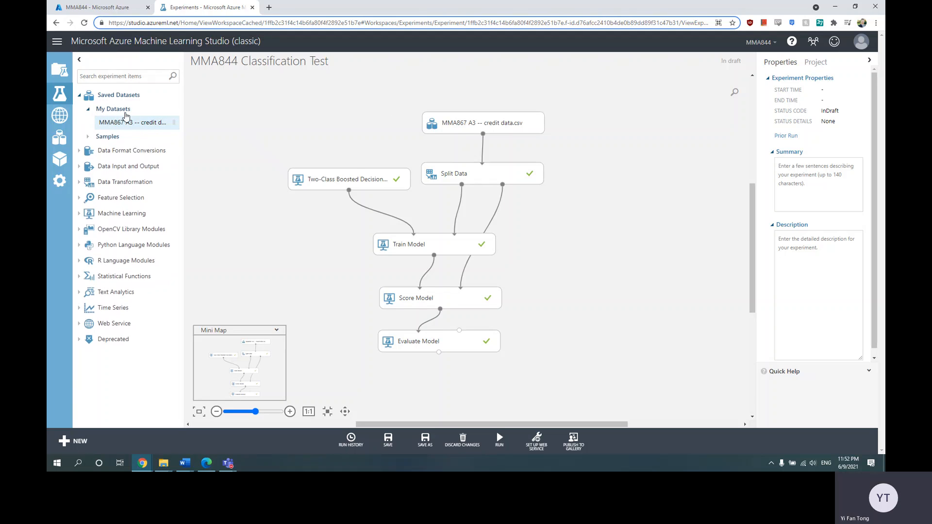
mouse_move(124, 128)
mouse_down()
mouse_move(291, 113)
mouse_move(121, 125)
mouse_up()
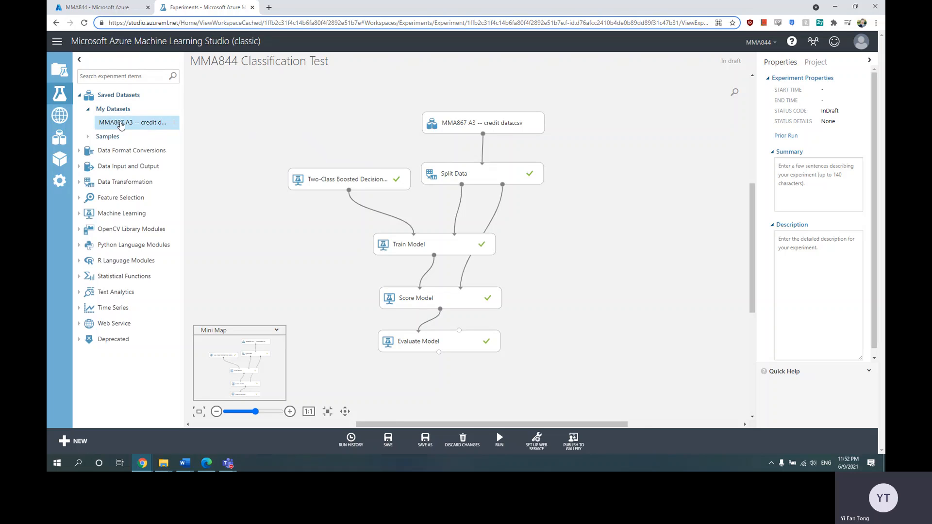
Step: Inspect the Split Data module's row fraction and the Train Model module's label column selection, leaving both as they are
click(454, 178)
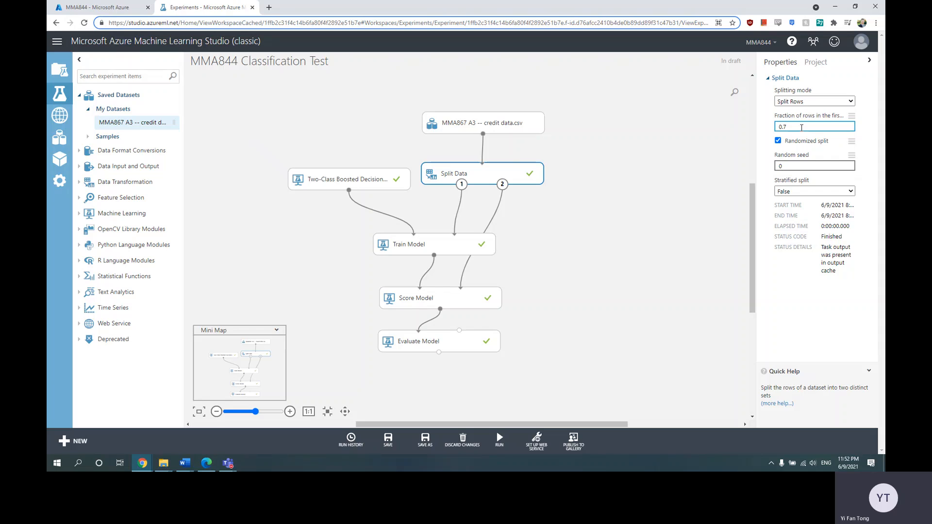
drag(808, 126, 775, 129)
click(439, 250)
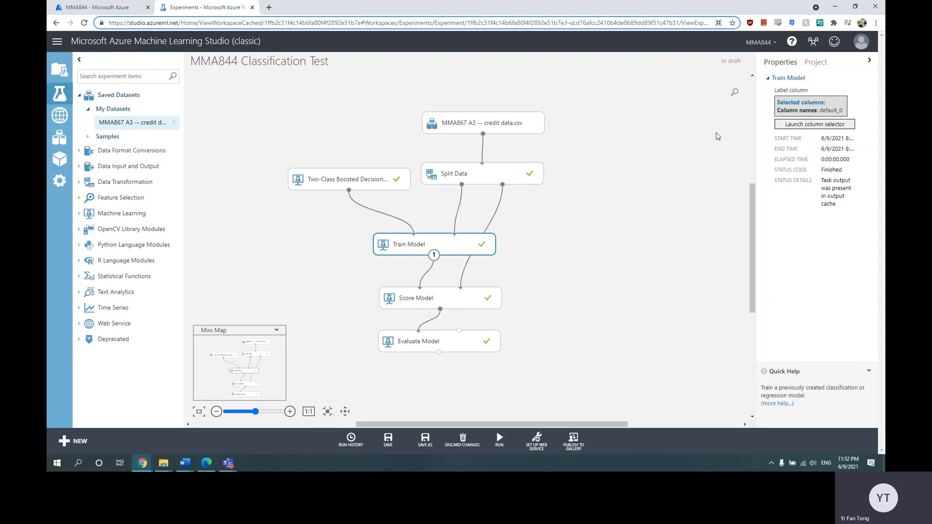
click(837, 126)
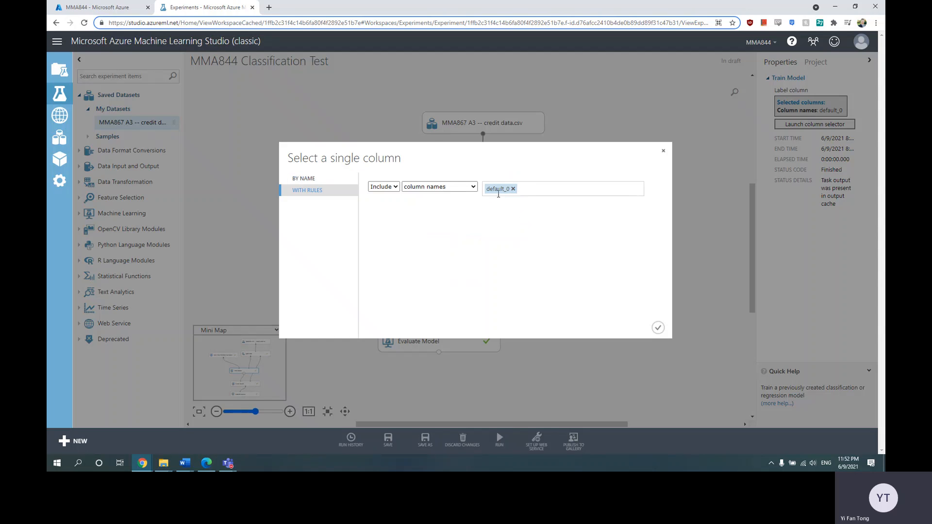
click(663, 152)
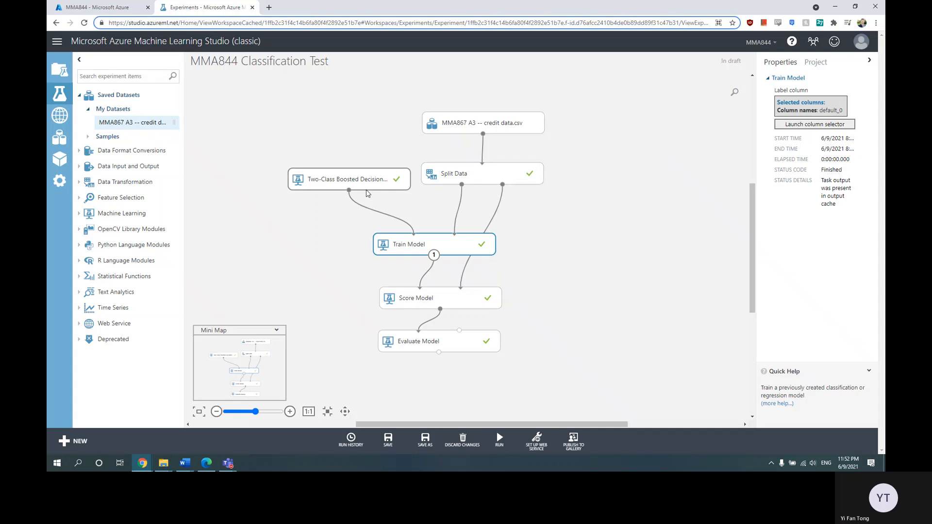
Step: Search the experiment items for "classifica" and widen the item list to read the classification model names
click(134, 73)
text(class)
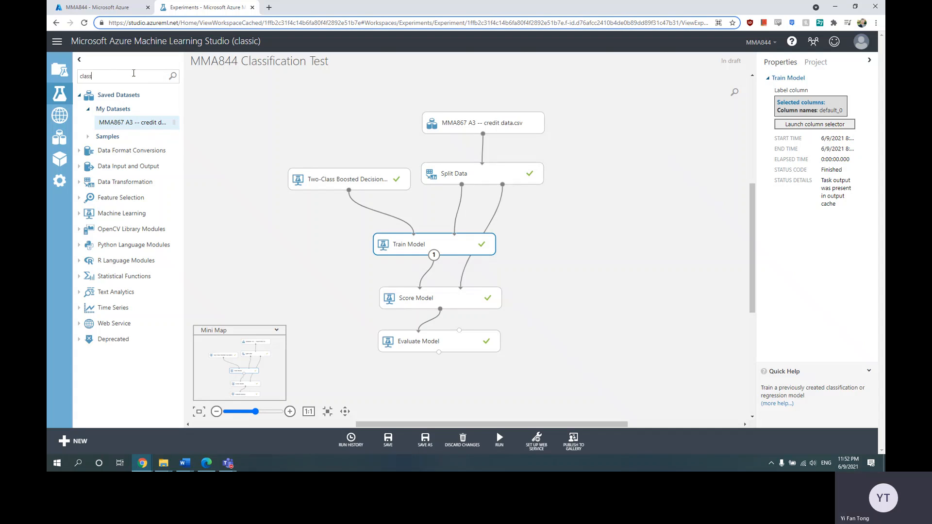
text(ifica)
drag(181, 236, 238, 276)
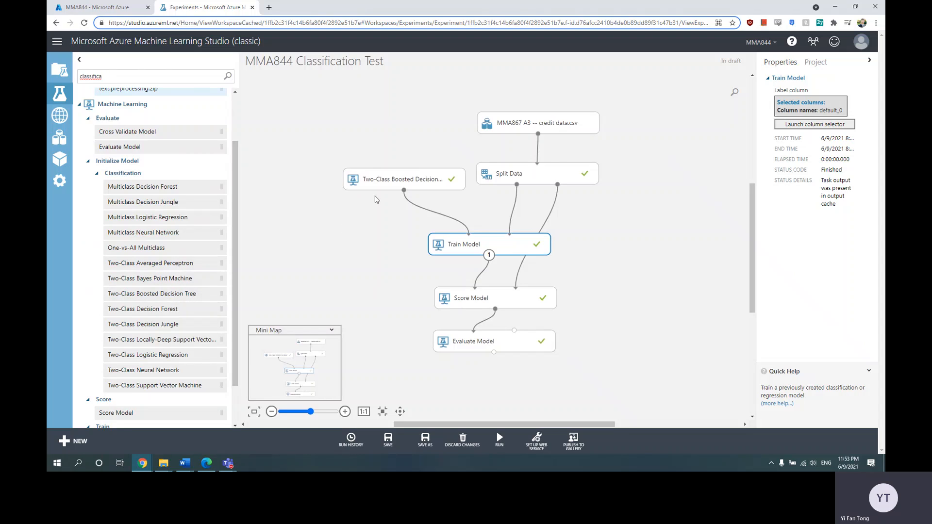
Step: Examine the properties of the Train Model, Score Model, Split Data and Evaluate Model modules in the experiment
click(456, 249)
click(463, 300)
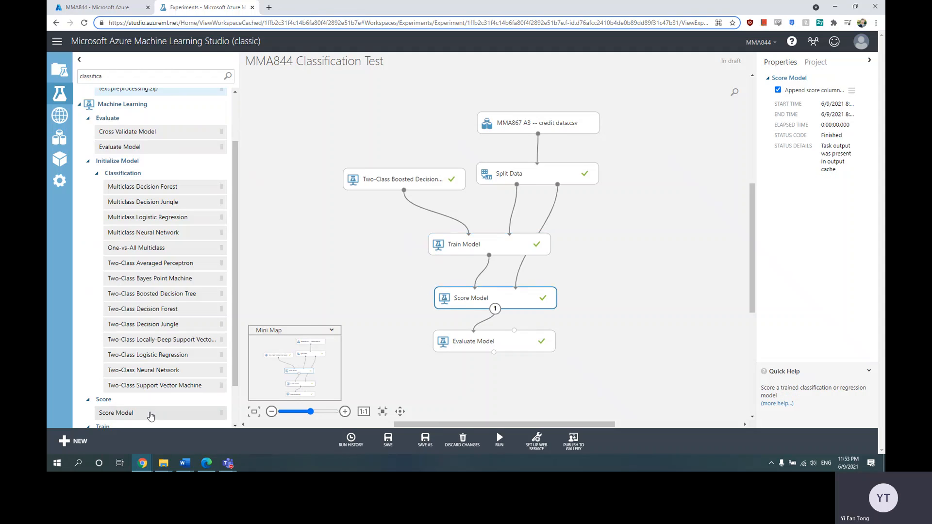
mouse_move(151, 415)
mouse_down()
mouse_move(201, 398)
mouse_move(326, 321)
mouse_move(155, 408)
mouse_up()
click(523, 177)
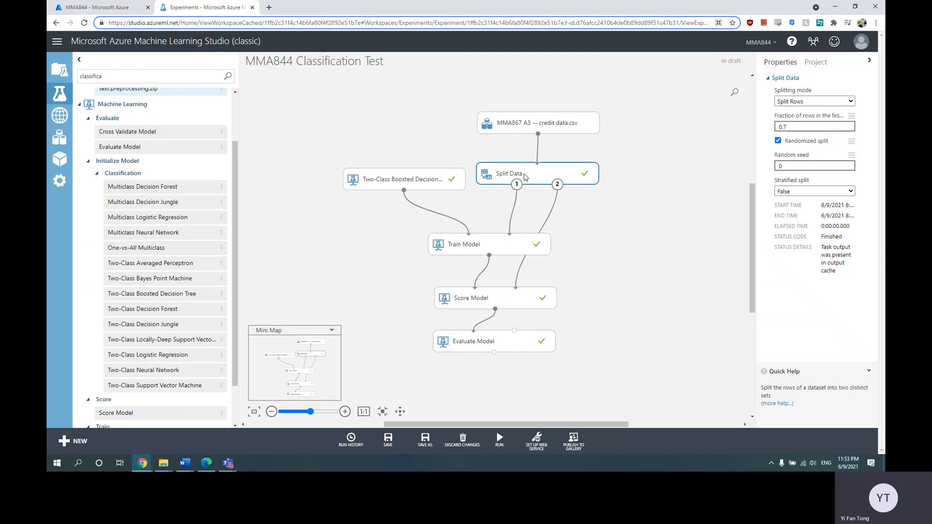
click(495, 289)
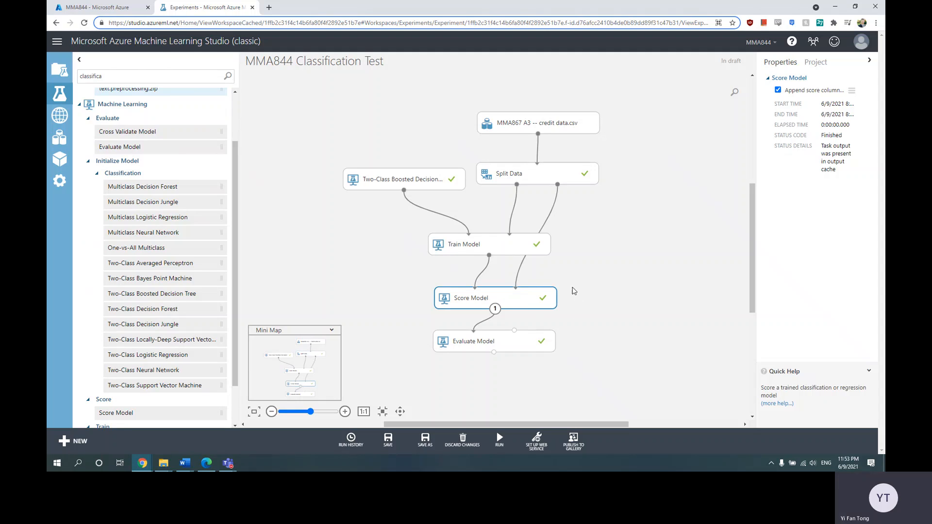
click(472, 350)
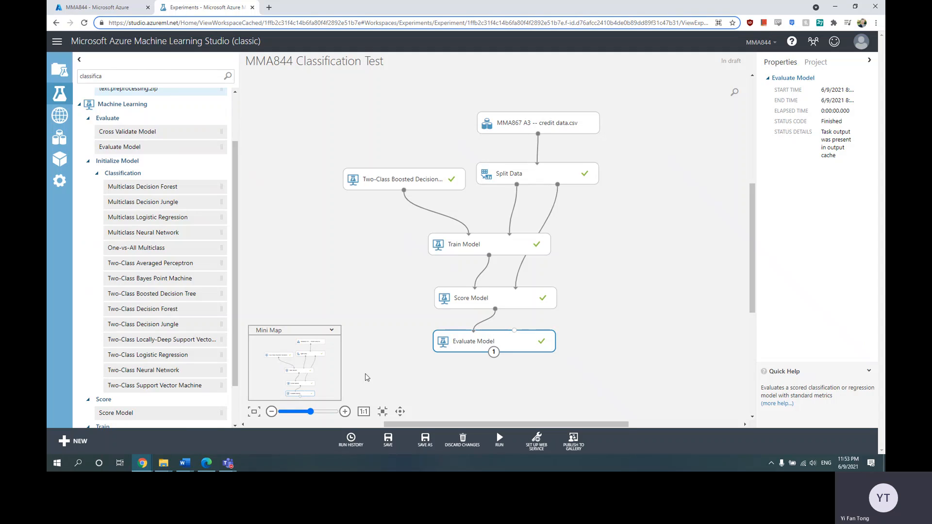
Step: Visualize the Evaluate Model module's evaluation results, review the ROC, precision/recall and lift charts, and close the results
mouse_move(504, 452)
right_click(510, 344)
mouse_move(569, 375)
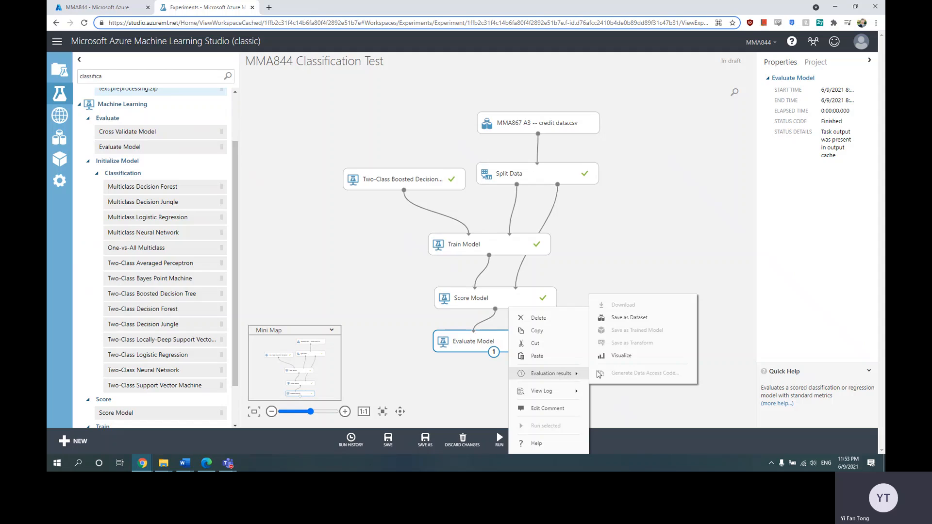
click(635, 357)
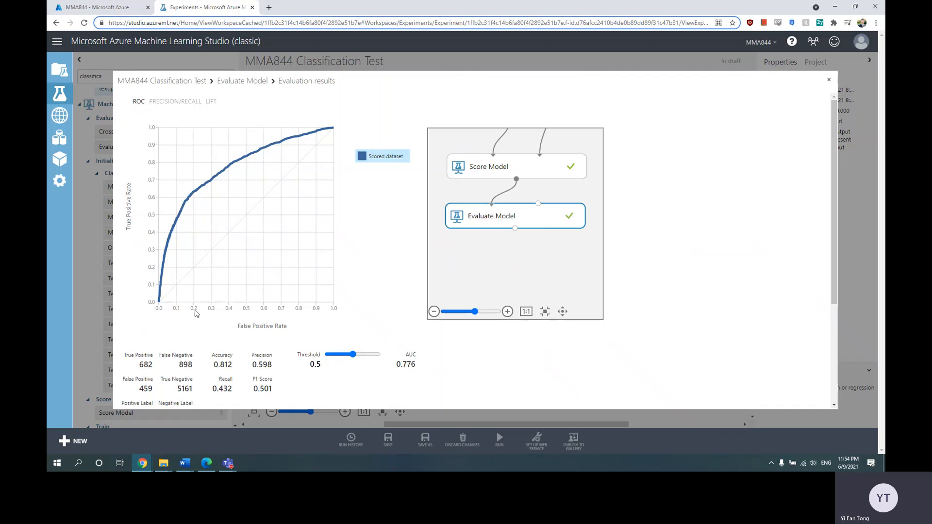
click(169, 102)
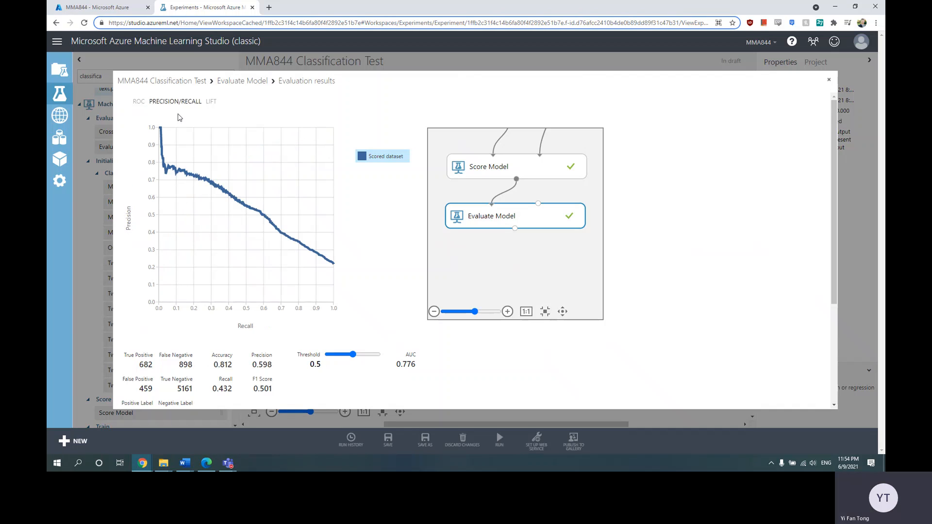
click(212, 103)
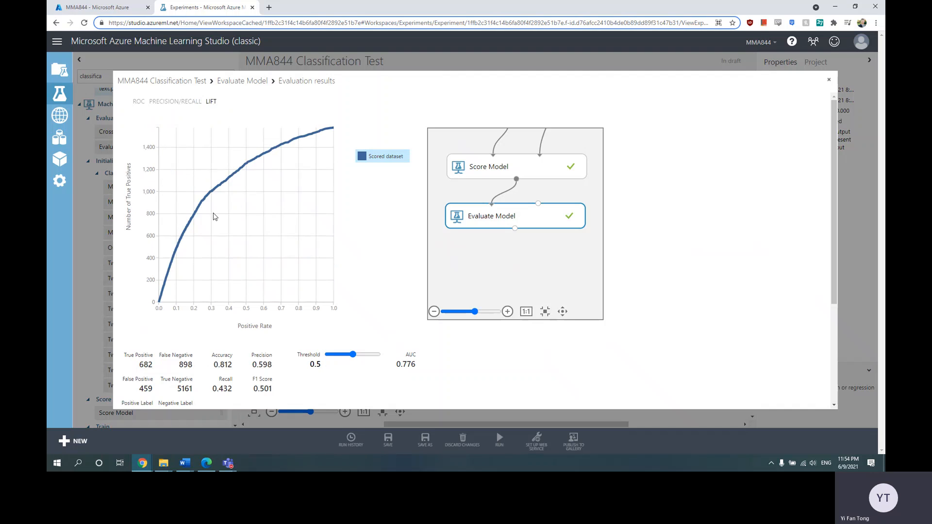
click(829, 79)
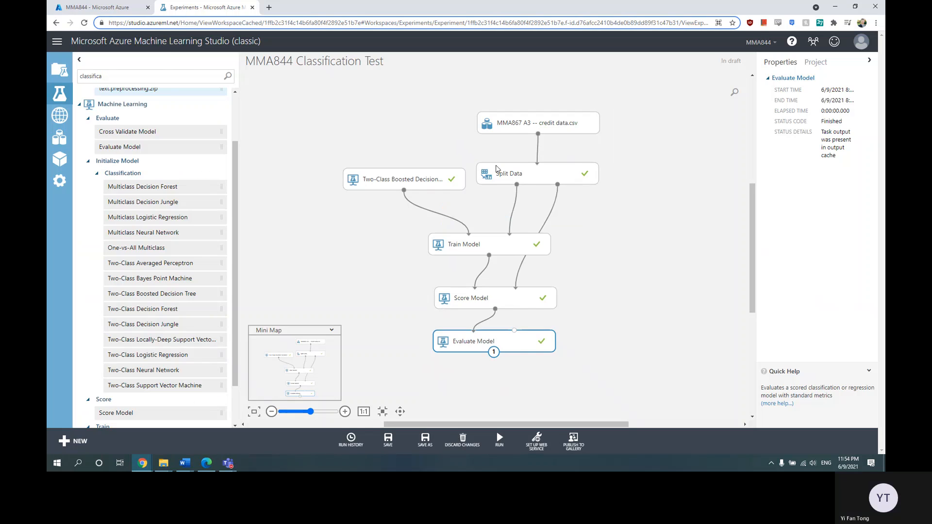
Step: Visualize the Score Model module's scored dataset, review the Scored Labels and Scored Probabilities columns, and close it
right_click(458, 299)
mouse_move(512, 370)
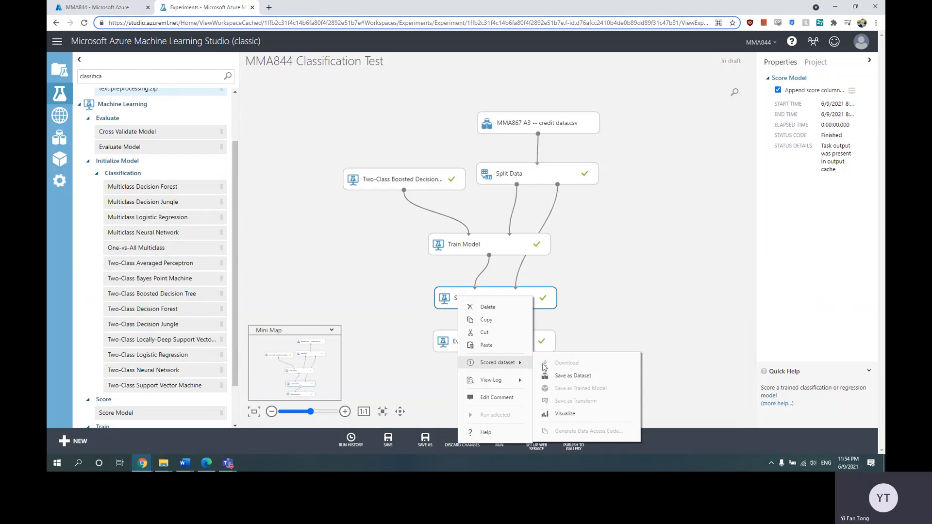
click(589, 417)
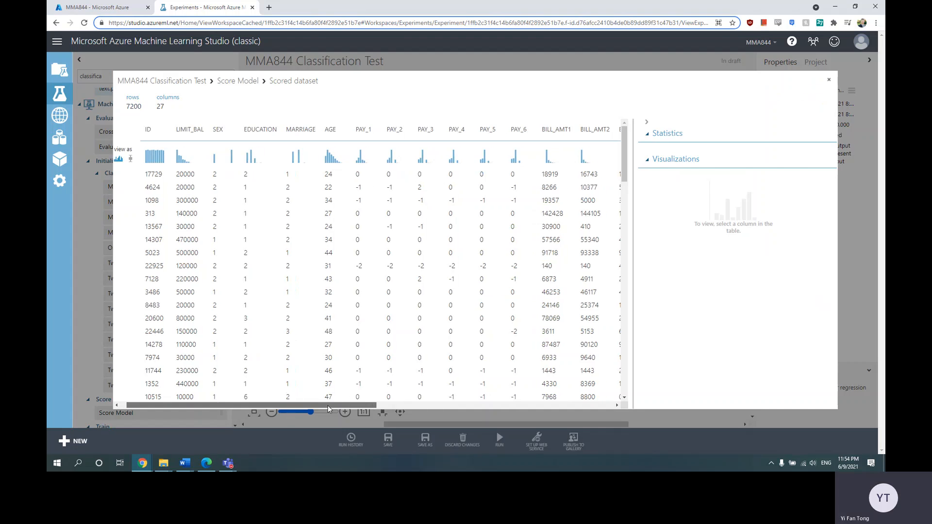
drag(340, 404, 567, 403)
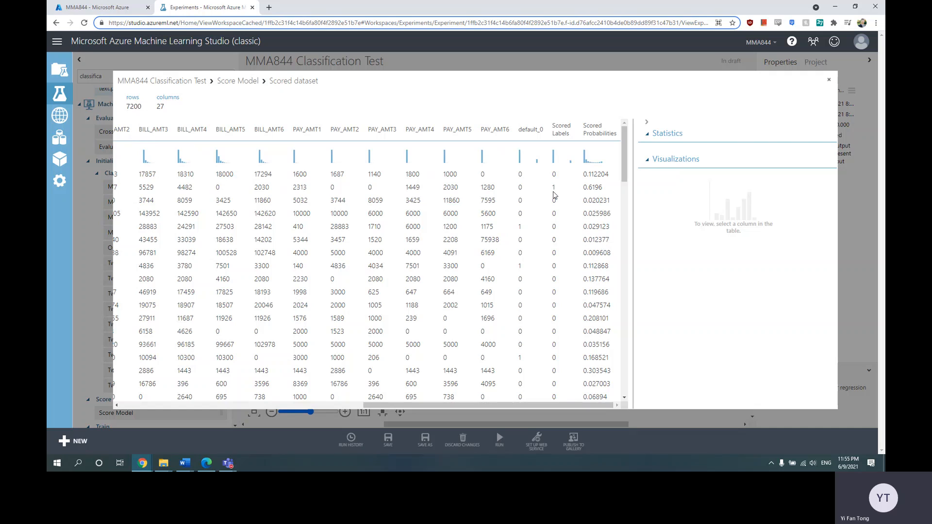
click(830, 83)
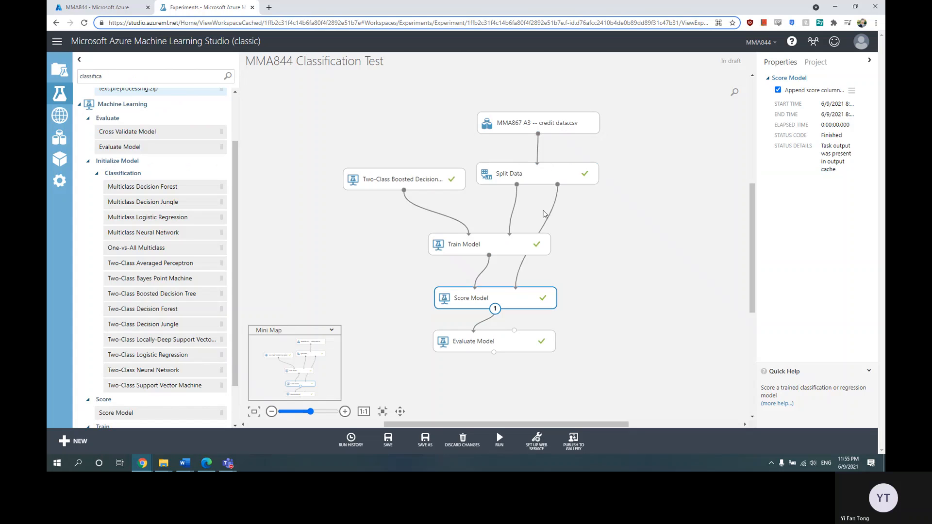
Step: Visualize the Train Model module's trained model to view its constructed trees, and close the view
right_click(489, 249)
mouse_move(549, 316)
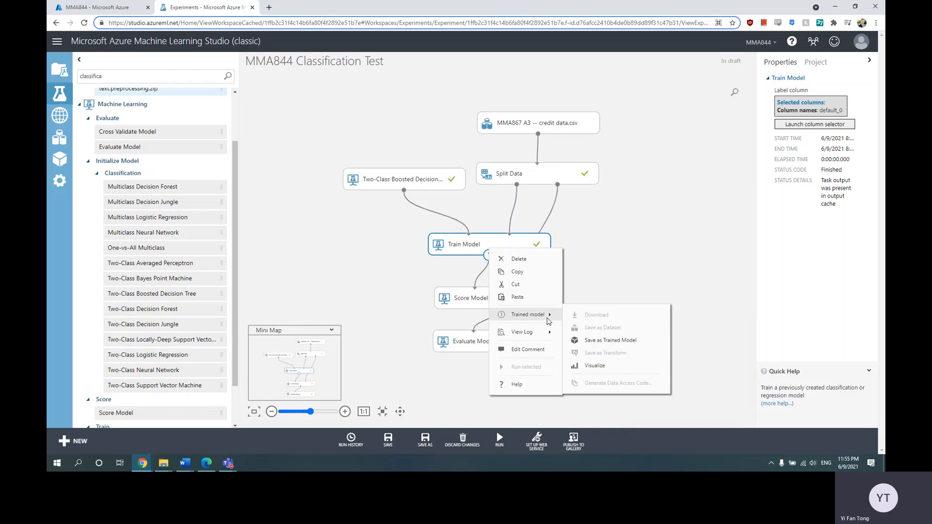
click(578, 367)
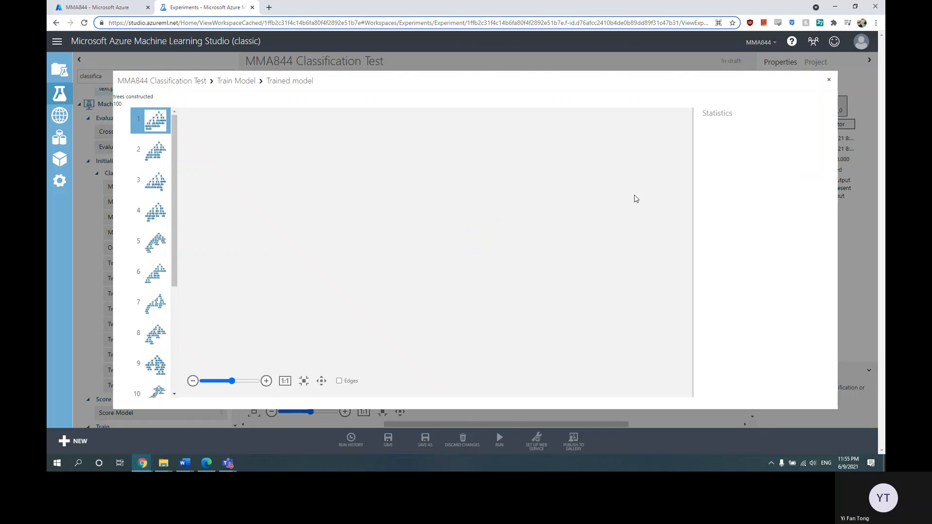
click(830, 80)
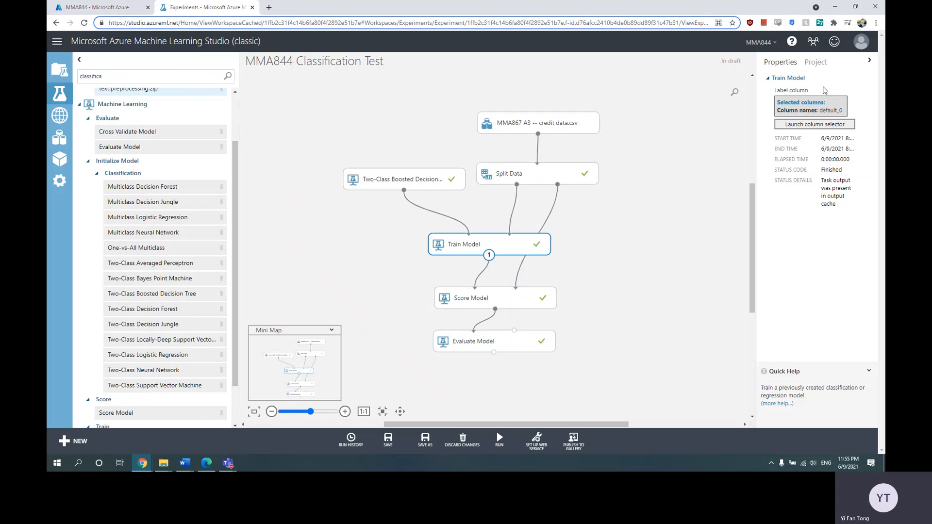
Step: Check which output actions are available for the Evaluate Model module's evaluation results, and dismiss them without choosing one
right_click(474, 341)
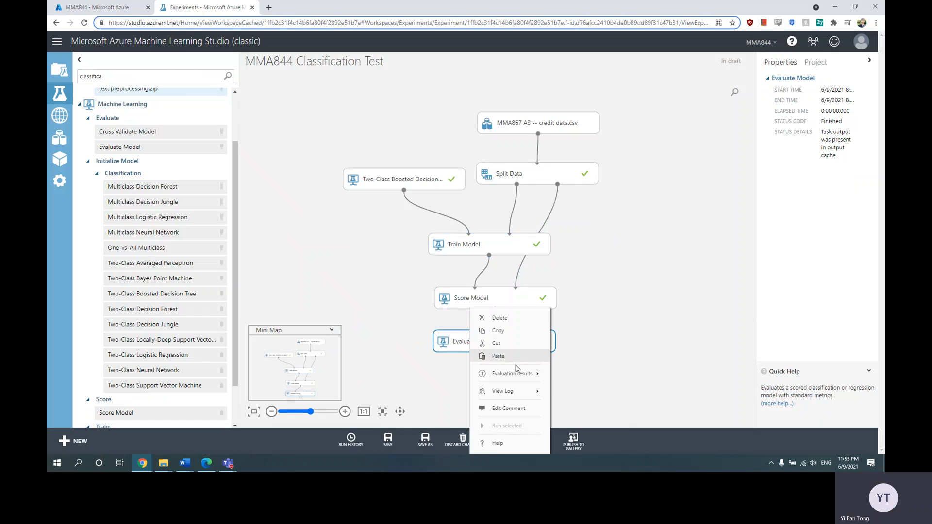
mouse_move(523, 374)
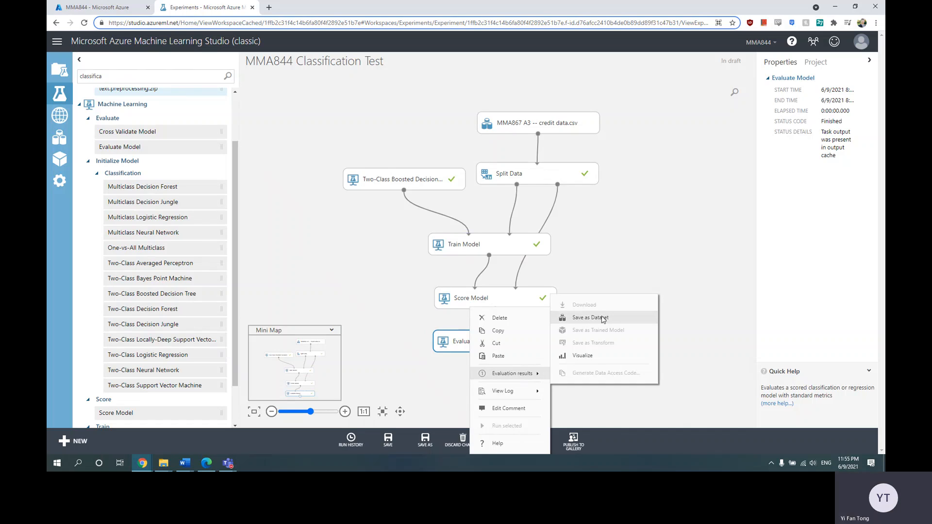
click(390, 298)
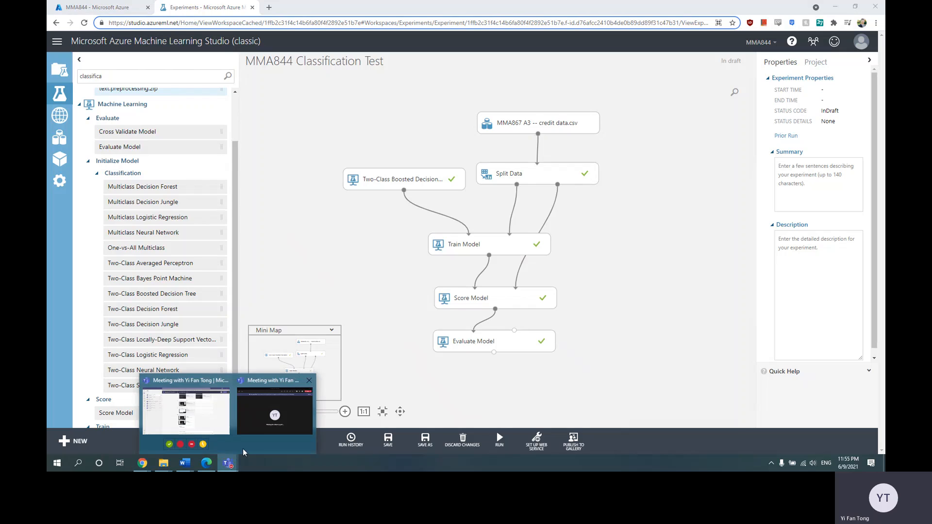
Step: Switch to the Microsoft Teams meeting window and open its additional meeting actions
click(272, 417)
click(610, 76)
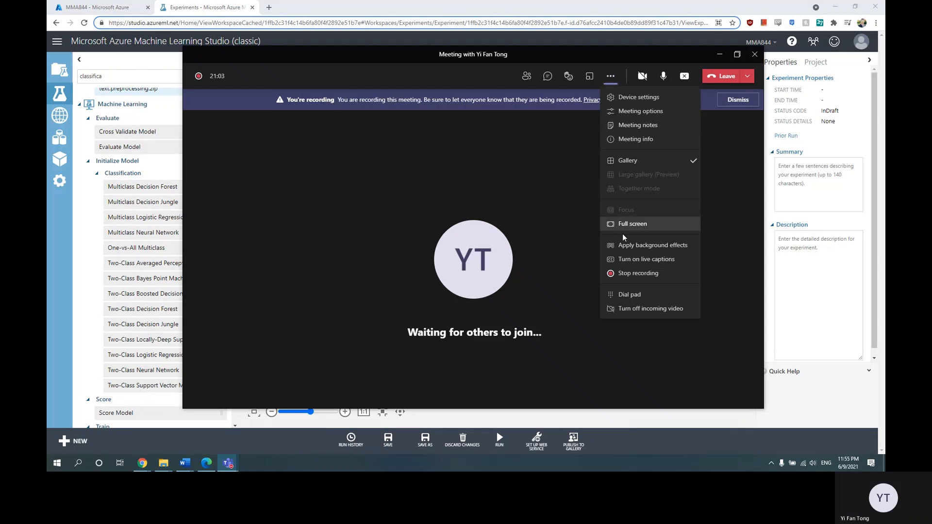